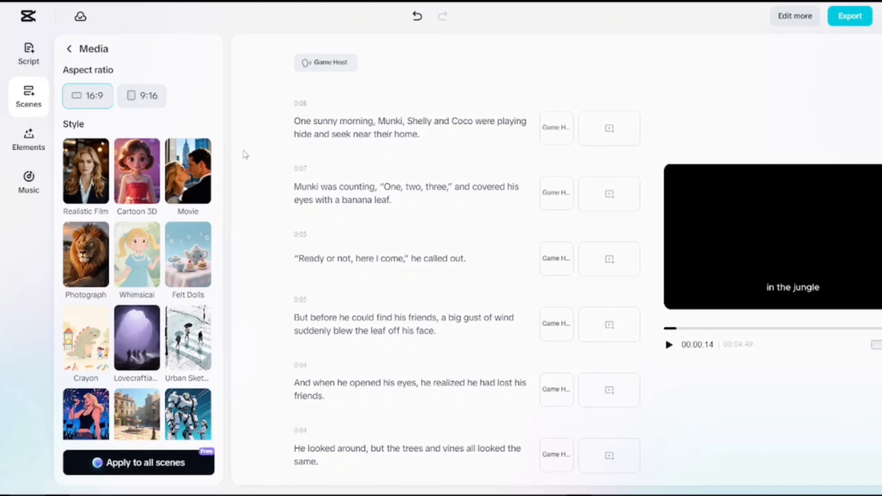
Step: Generate AI media for all scenes in the Cartoon 3D style
scroll(137, 254, down, 5)
scroll(174, 371, up, 4)
scroll(175, 372, down, 8)
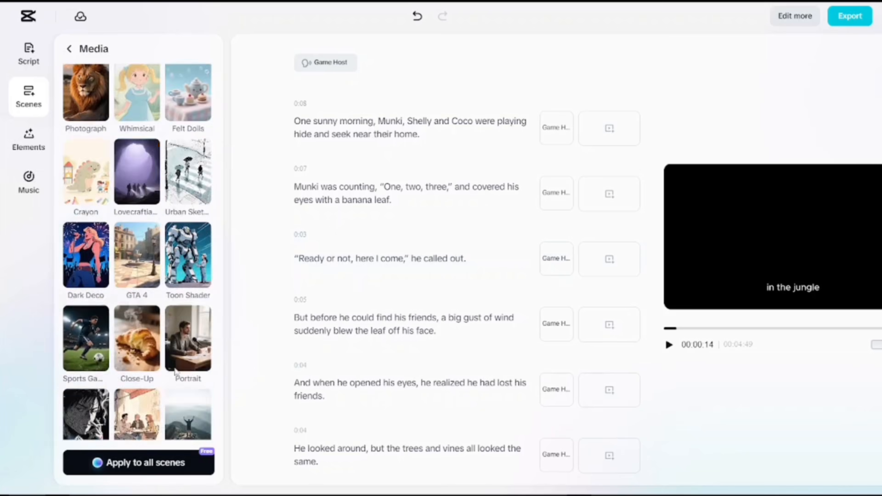
scroll(173, 372, down, 3)
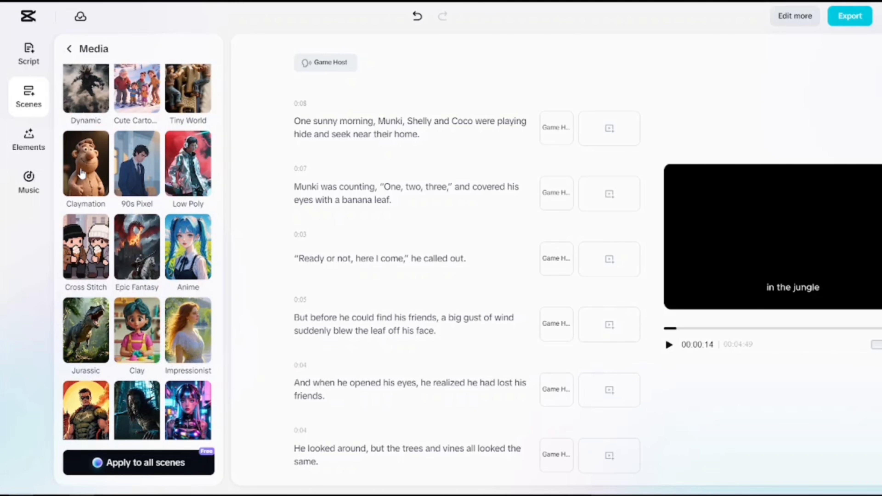
scroll(108, 208, up, 9)
scroll(109, 208, up, 3)
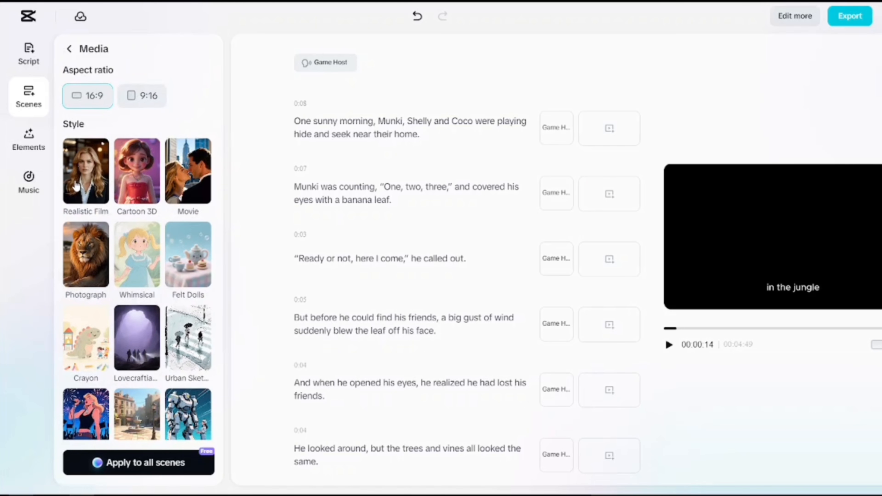
click(138, 181)
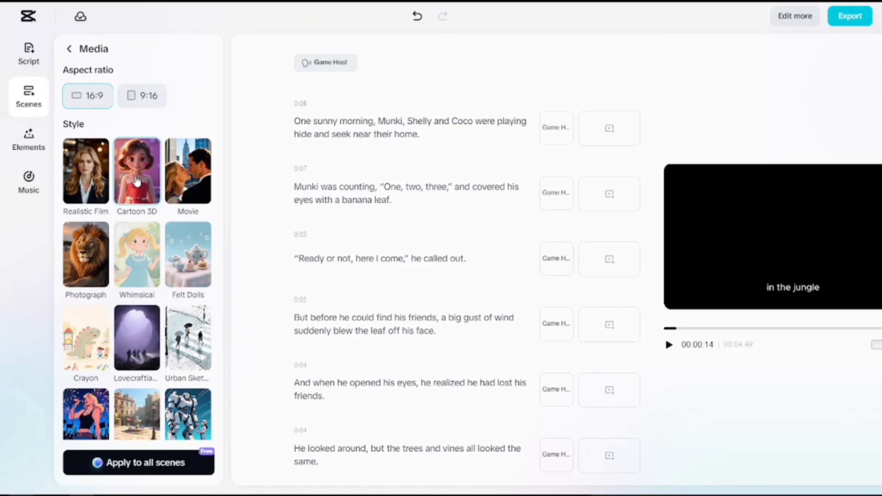
scroll(378, 173, up, 4)
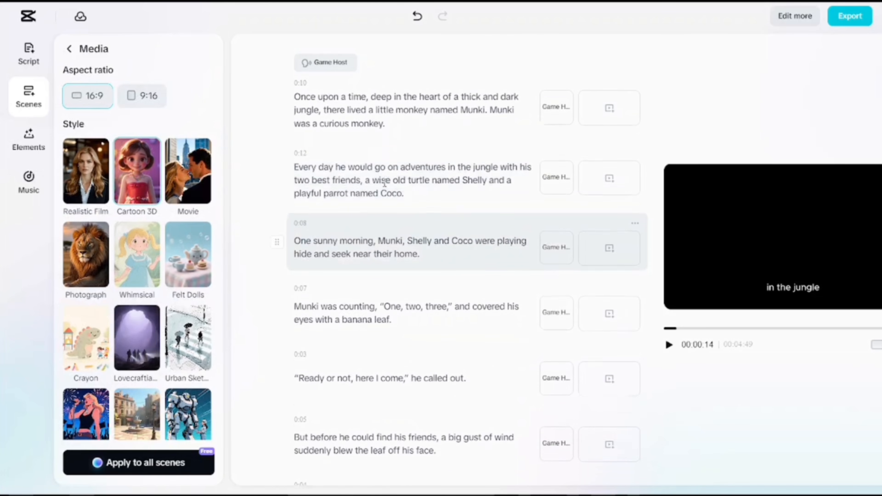
click(355, 128)
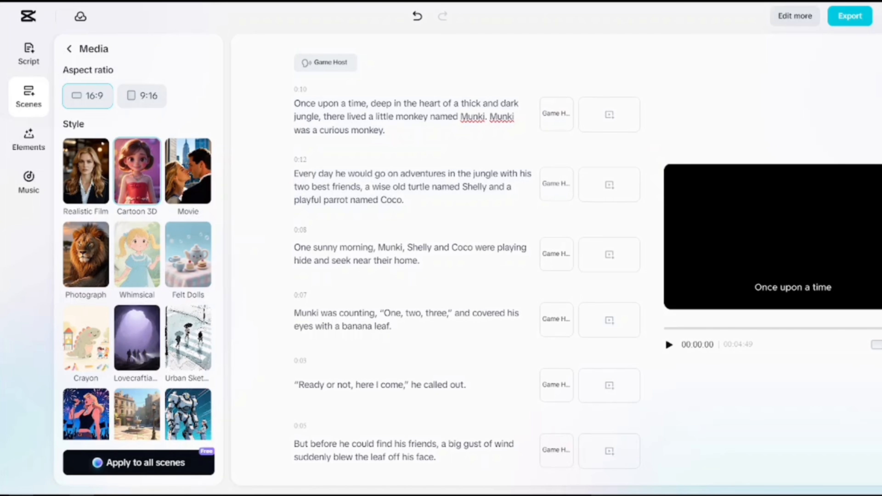
click(167, 465)
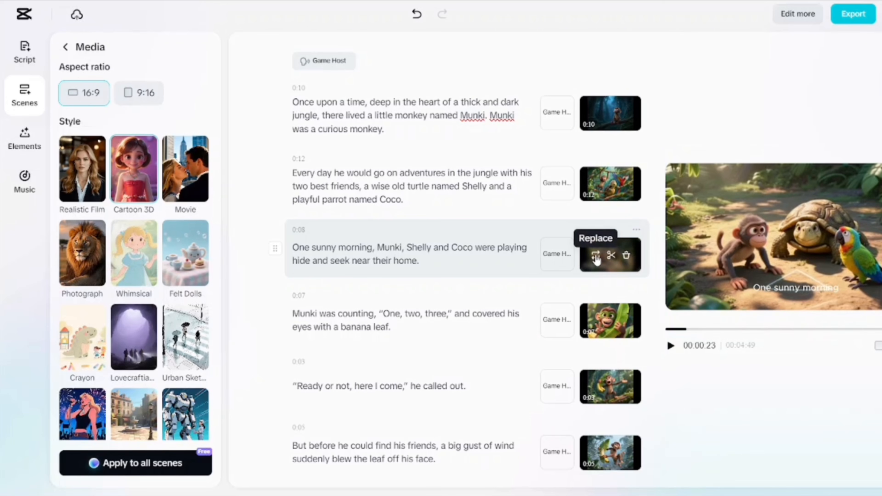
Step: Replace the "One sunny morning" scene's image with a newly generated Cartoon 3D one, adding the fourth variant to the scene
click(507, 254)
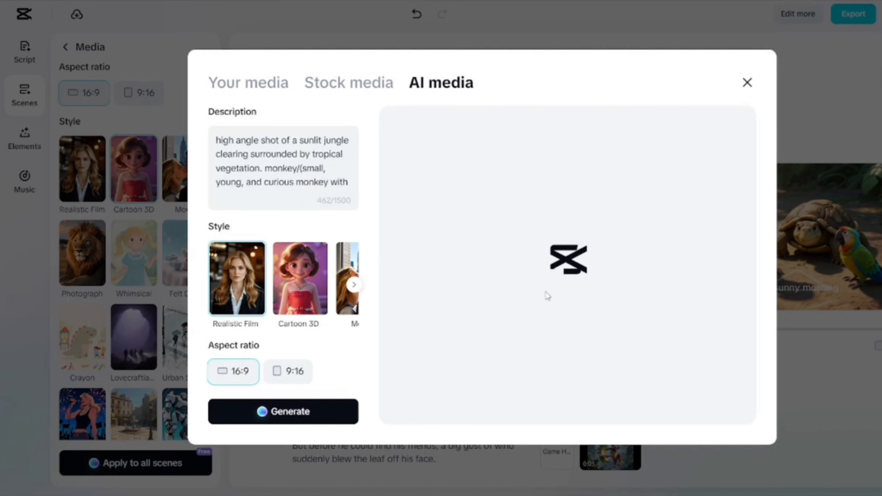
click(282, 411)
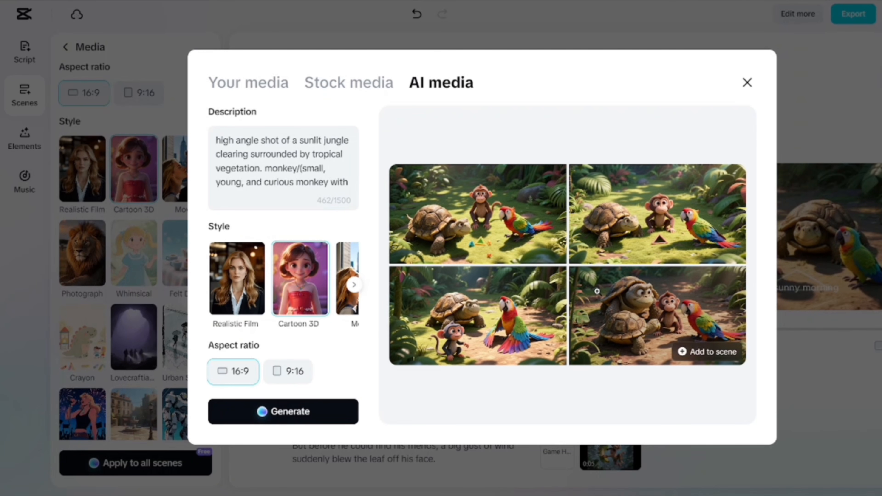
click(708, 352)
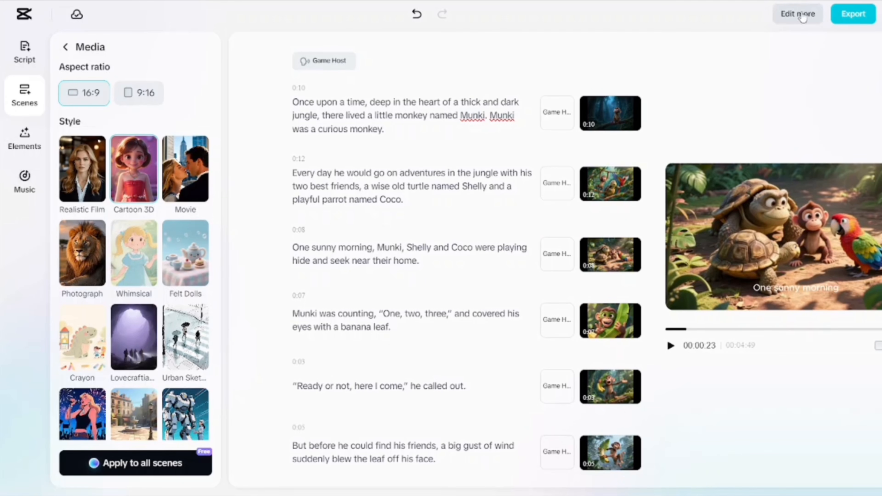
Step: Open the project in the full timeline editor and dismiss the media search tip
click(798, 17)
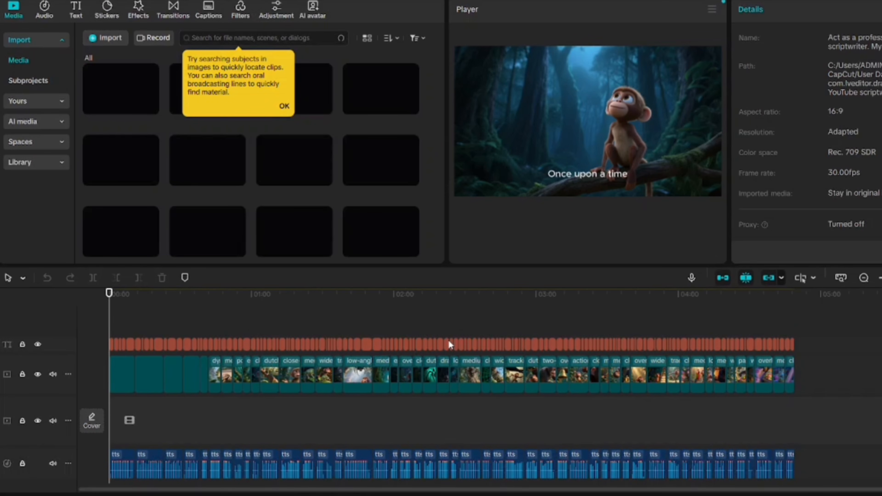
key(XF86MonBrightnessUp)
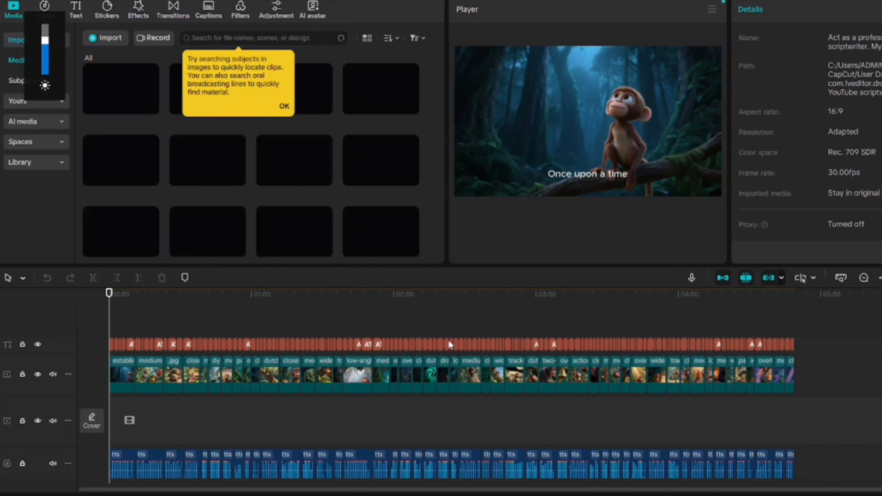
click(284, 106)
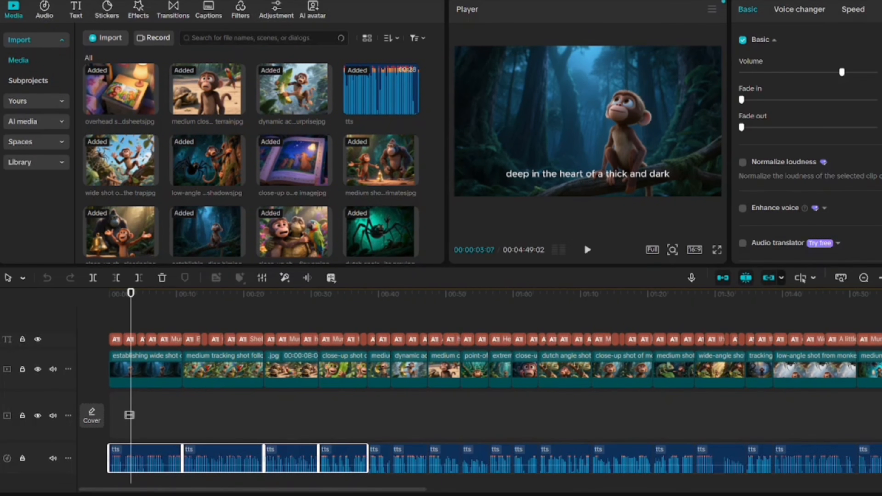
Step: Add the Painted Haze transition between the first two clips, allowing duplicate frames, and apply it to all clips
click(174, 9)
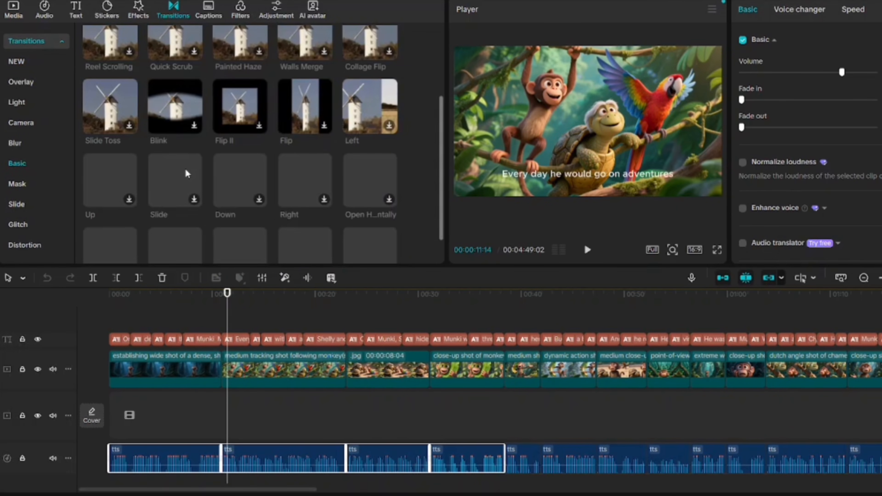
scroll(359, 164, up, 3)
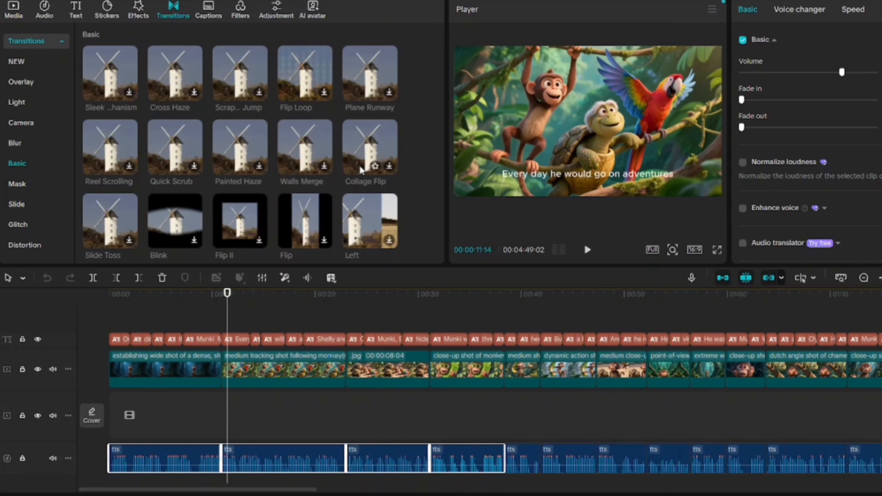
drag(359, 165, 221, 369)
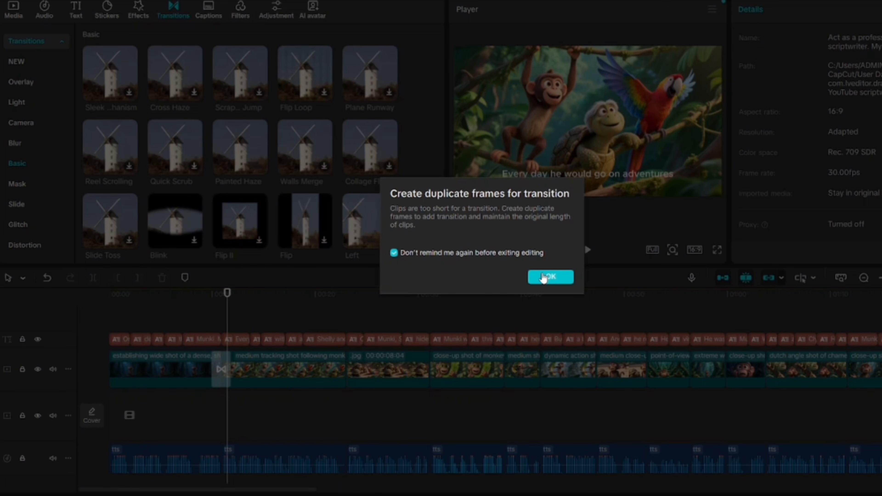
click(544, 278)
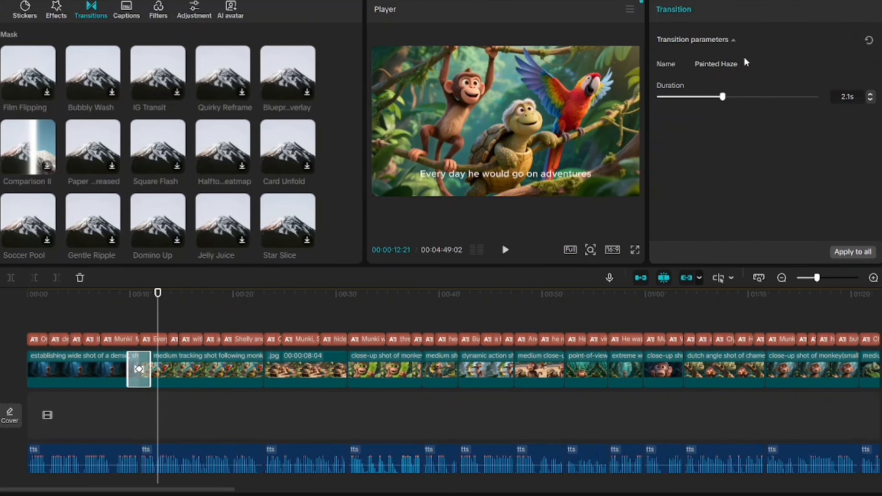
click(852, 252)
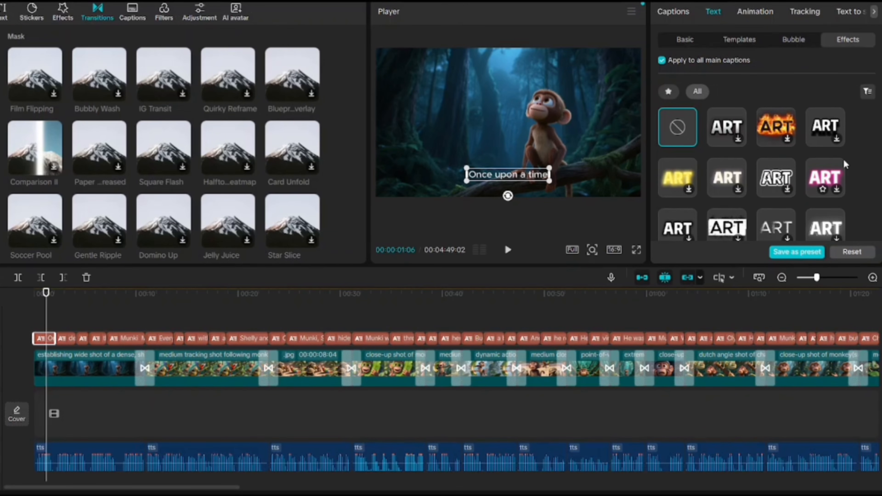
Step: Apply the glowing yellow text effect to all main captions and play back the result
click(755, 178)
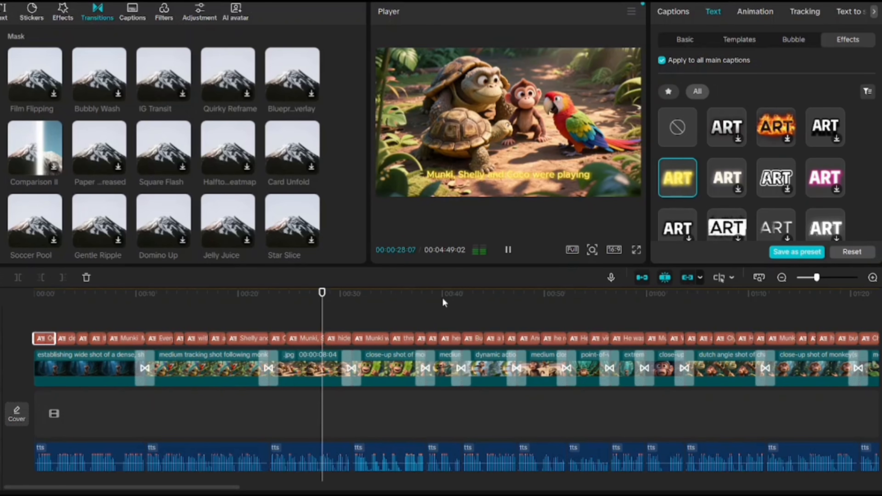
click(255, 322)
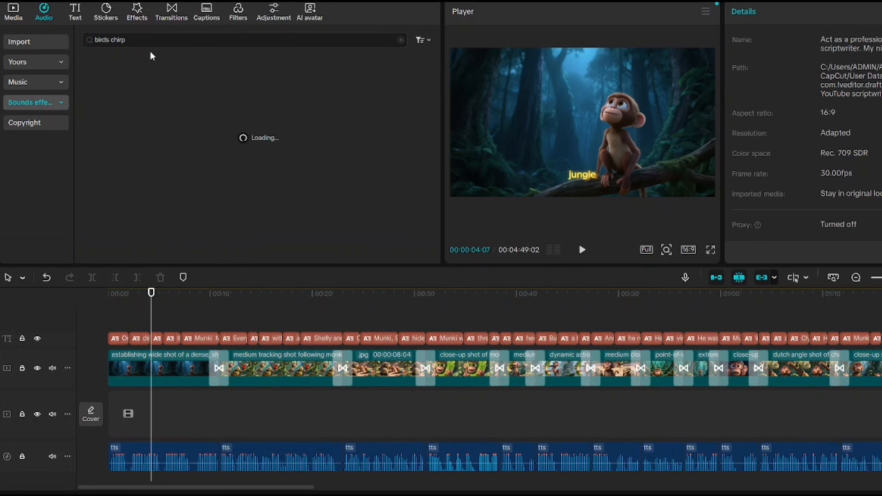
Step: Place two consecutive Birds chirping sound effects at the start of the timeline with reduced volume
drag(218, 297, 104, 326)
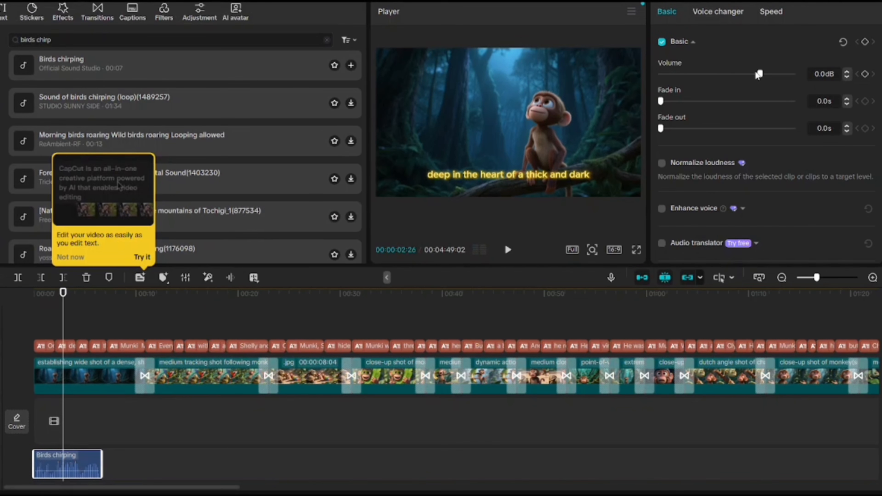
mouse_move(759, 75)
mouse_down()
mouse_move(722, 78)
mouse_move(745, 79)
mouse_up()
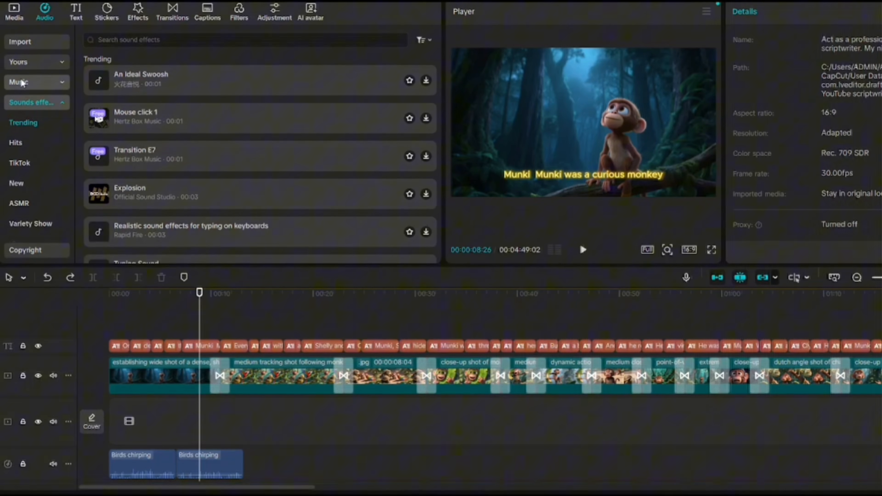
Step: Add the Jungle music track near the timeline start with a volume of -24.0 dB and a 2.5 s fade-in
click(23, 82)
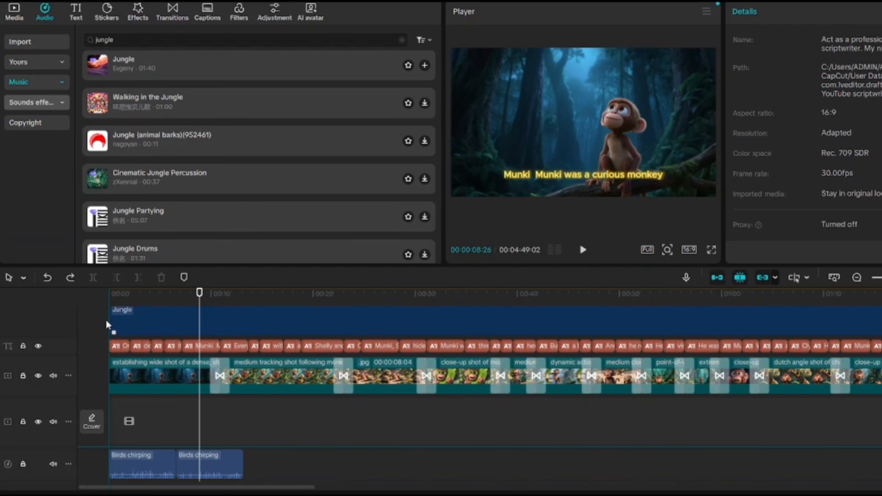
drag(106, 325, 107, 326)
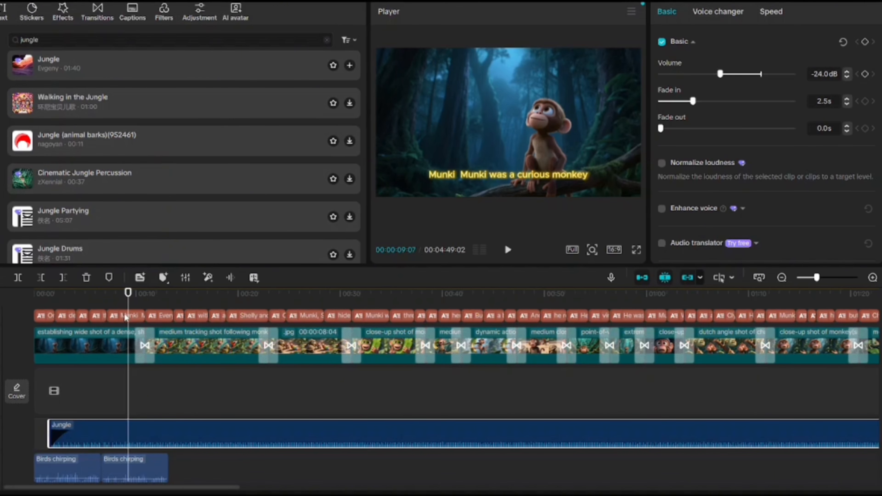
Step: Play the video's opening seconds from the start to check the audio mix
drag(128, 294, 34, 294)
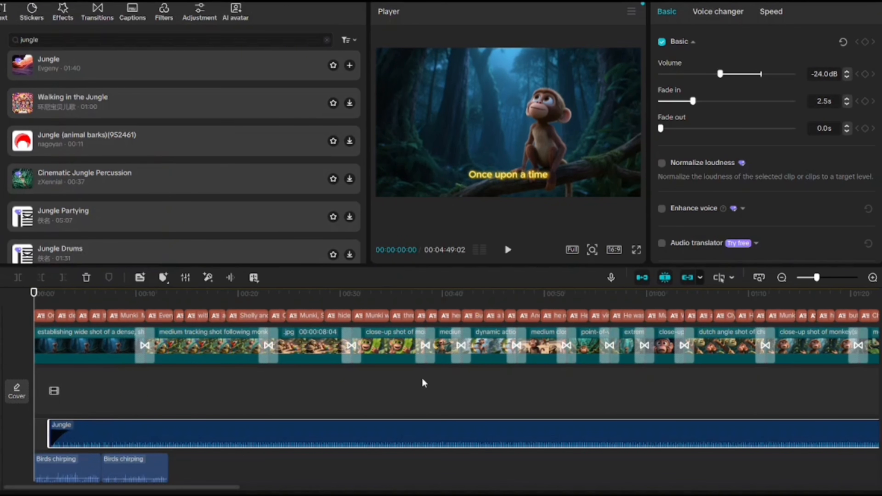
key(space)
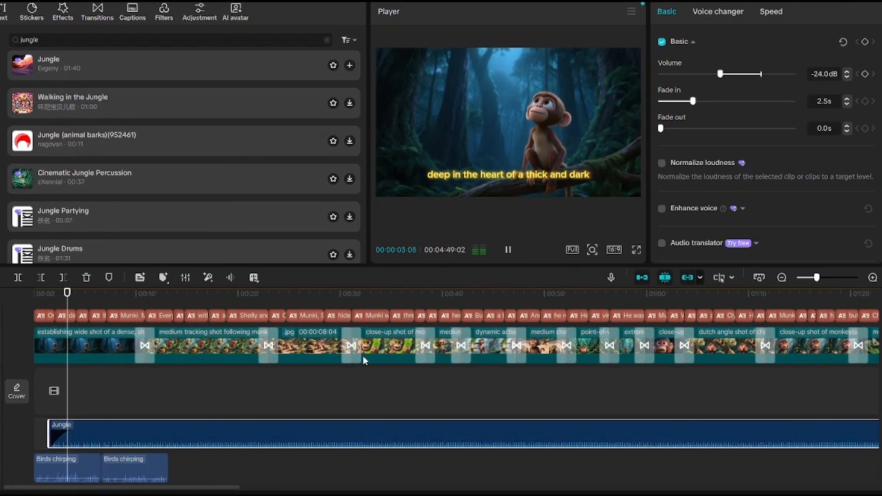
key(space)
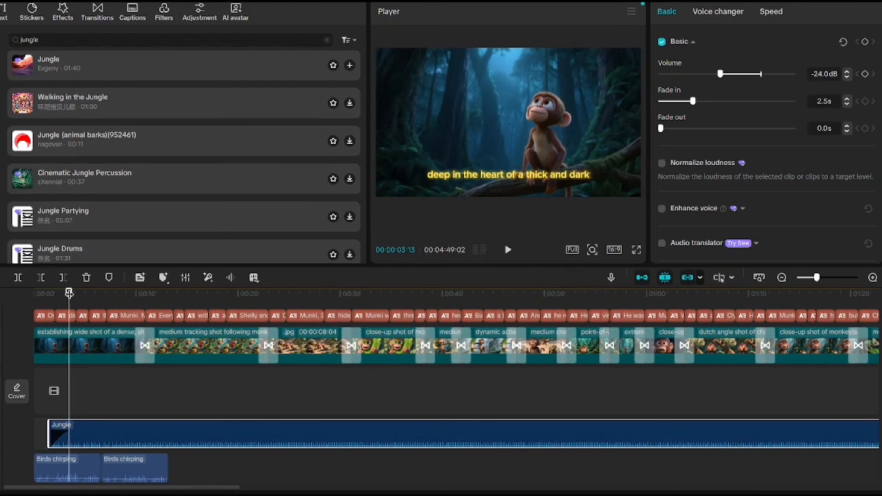
Step: Add a default text clip at the start of the timeline above the captions, reading "The Munki Business"
key(Home)
scroll(873, 410, up, 1)
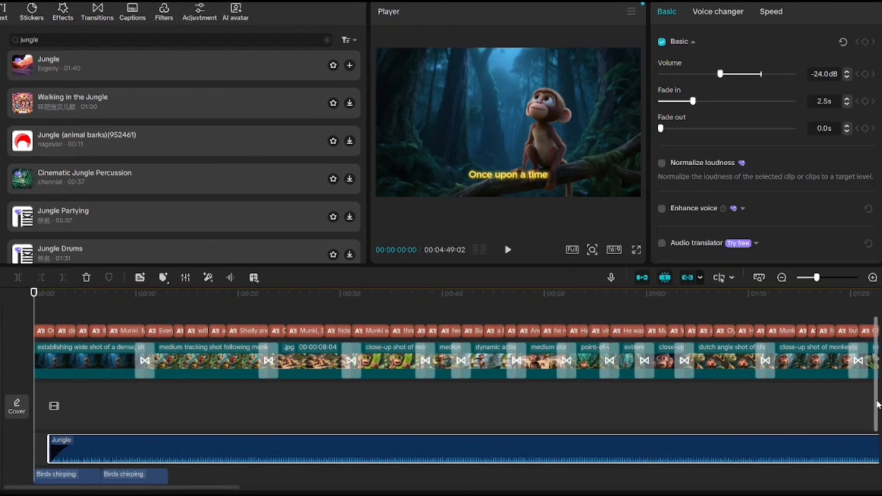
scroll(877, 399, up, 1)
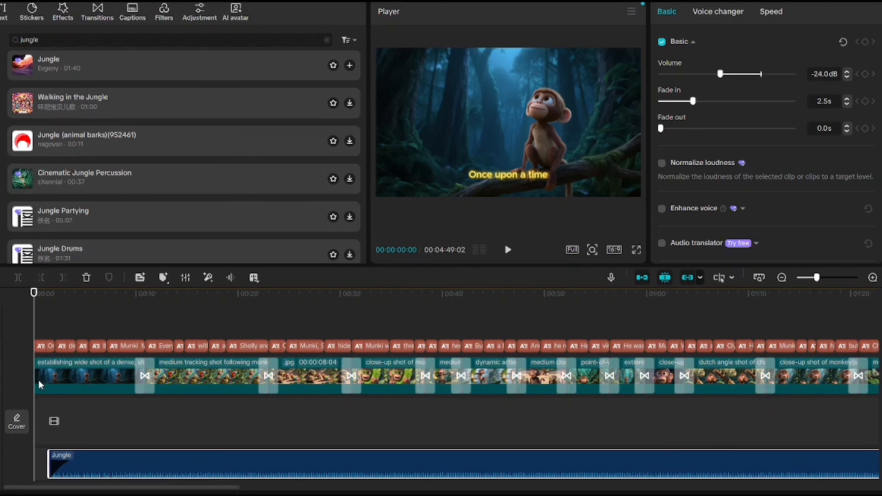
click(1, 11)
click(134, 406)
drag(110, 59, 161, 330)
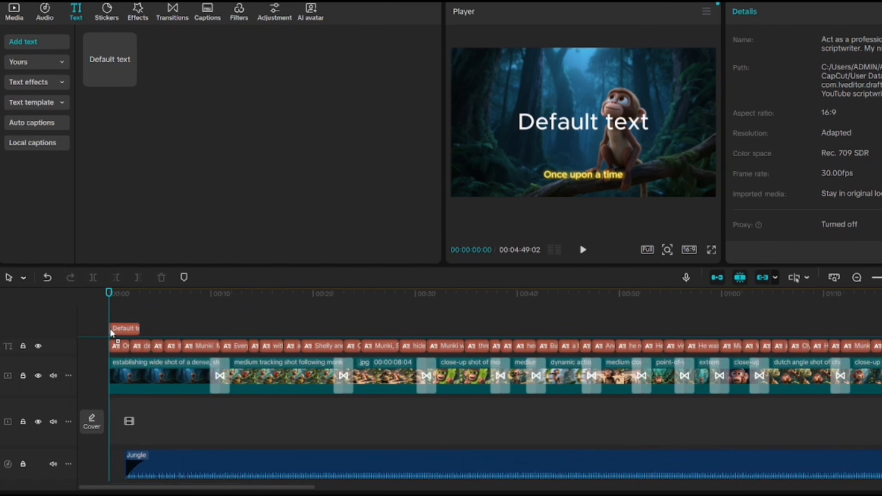
click(779, 72)
text(The Mun)
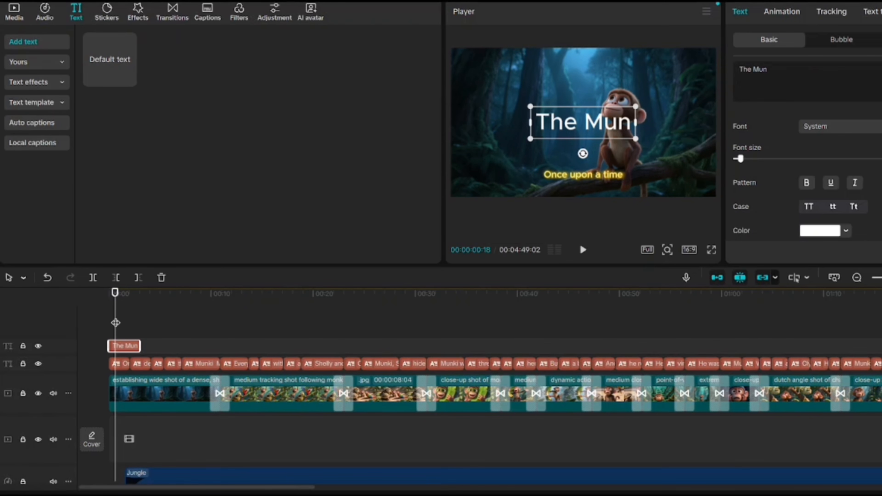
text(ki Business)
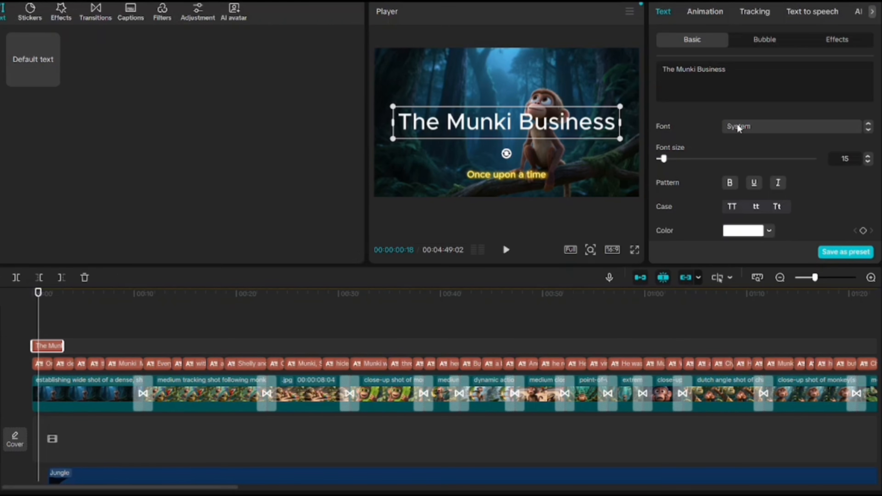
Step: Restyle the "The Munki Business" title with a different font and a yellow text style
click(736, 127)
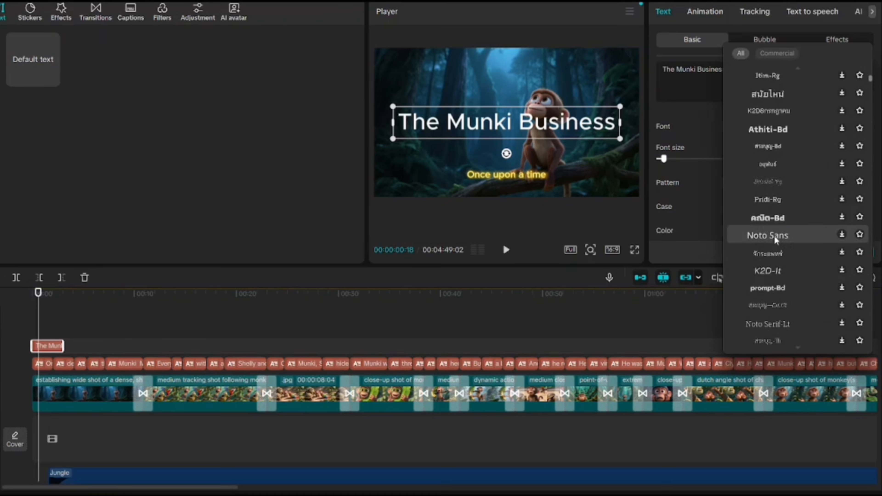
scroll(775, 243, down, 5)
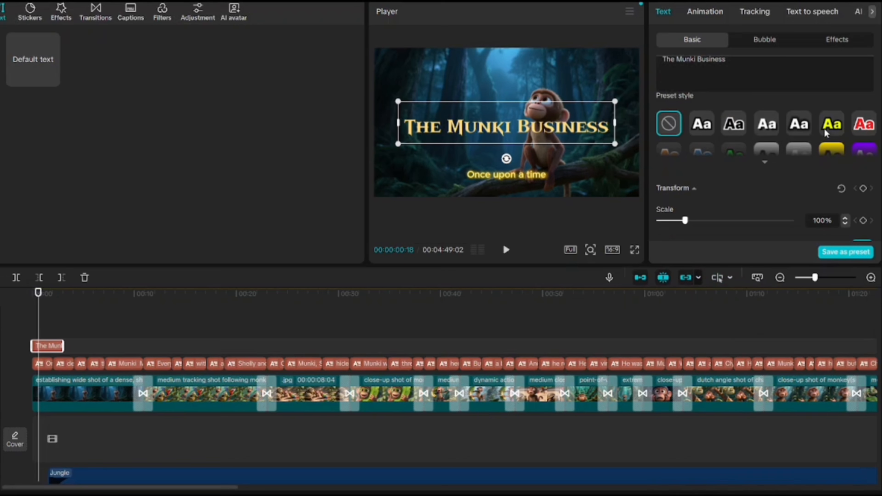
click(826, 132)
scroll(826, 133, down, 10)
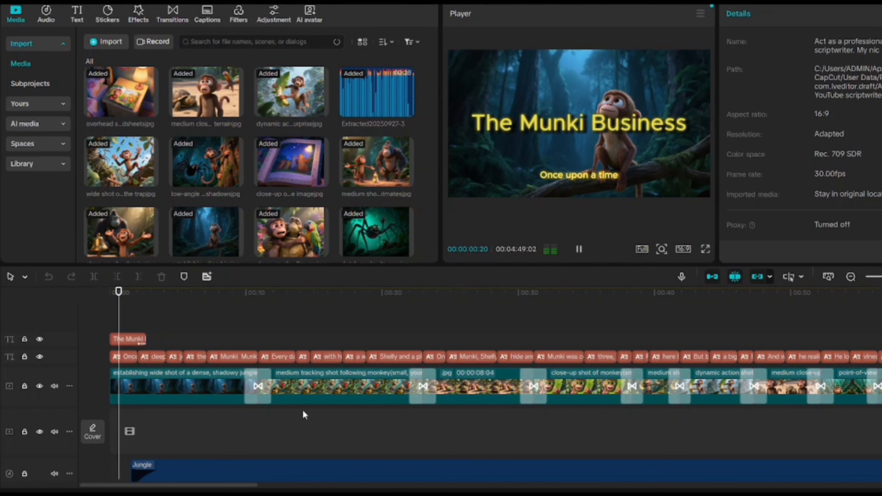
Step: Play the first two seconds of the video to review the title over the opening forest scene
key(space)
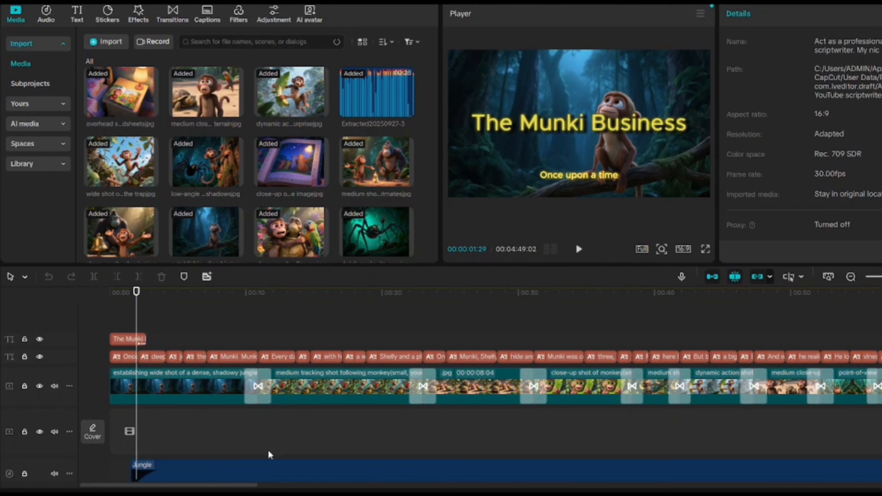
click(505, 198)
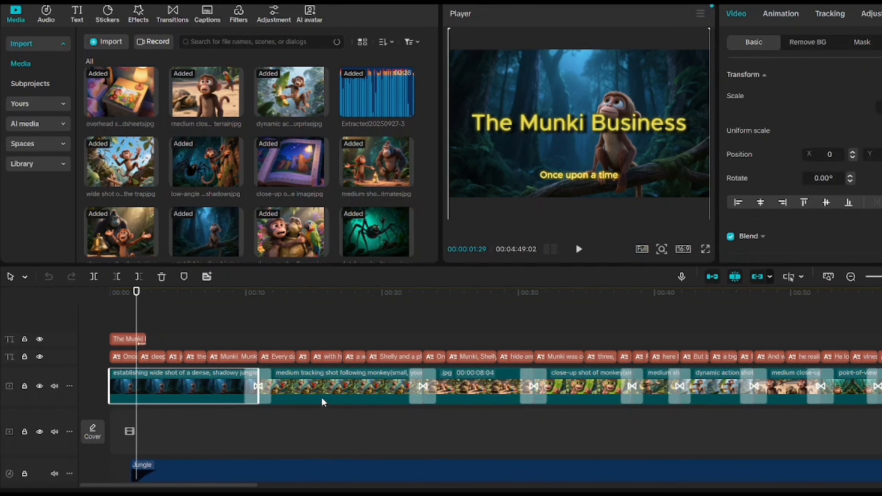
right_click(222, 385)
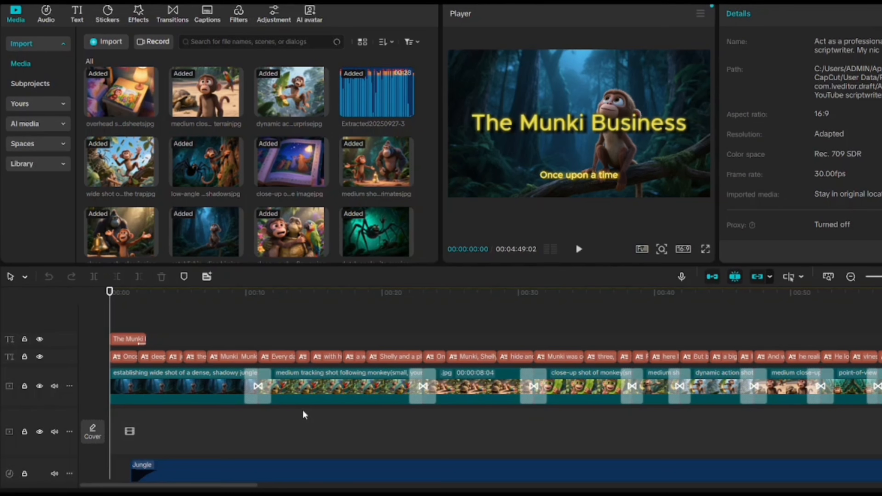
key(space)
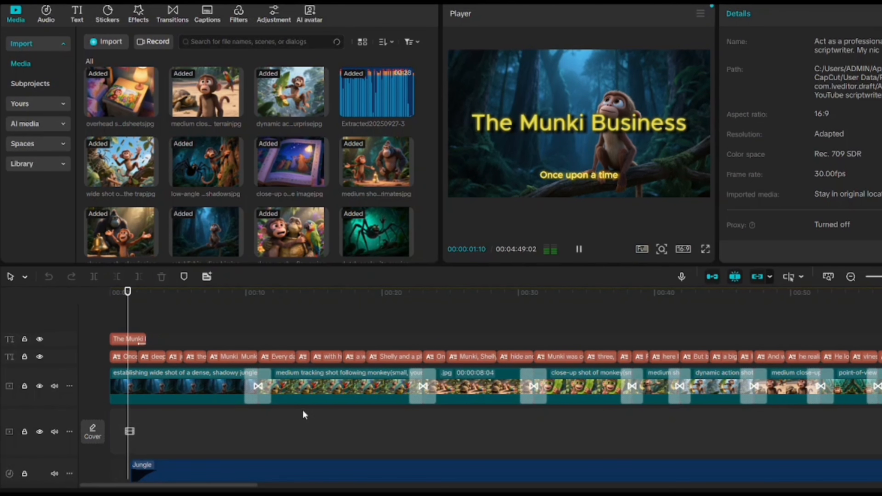
key(space)
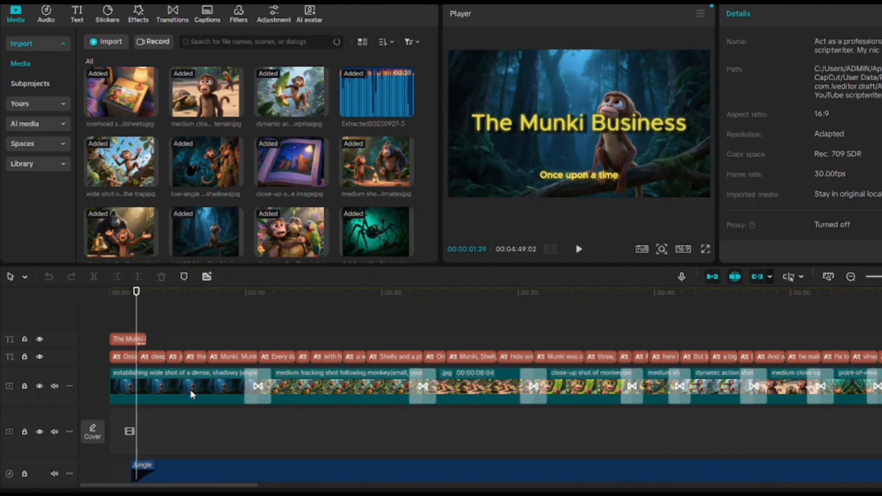
Step: Convert the opening forest image clip into a 10 s, 16:9 AI video with the Video 2.0 model and preview it
click(315, 400)
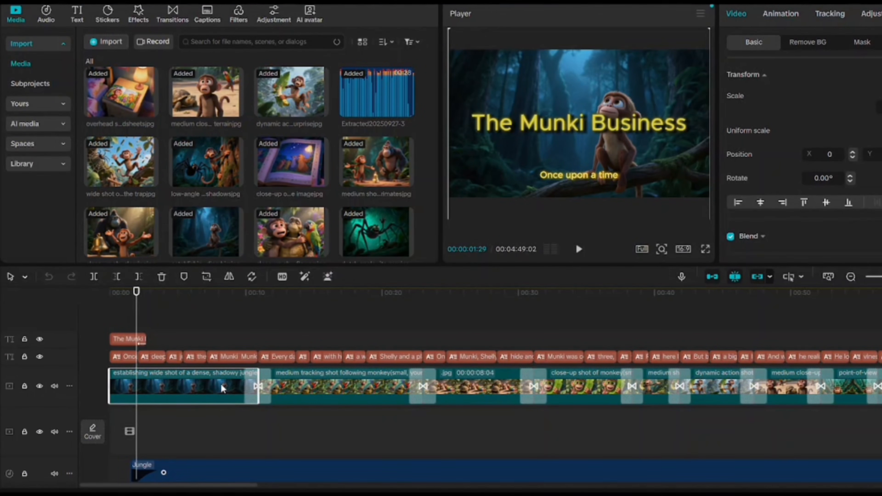
right_click(221, 388)
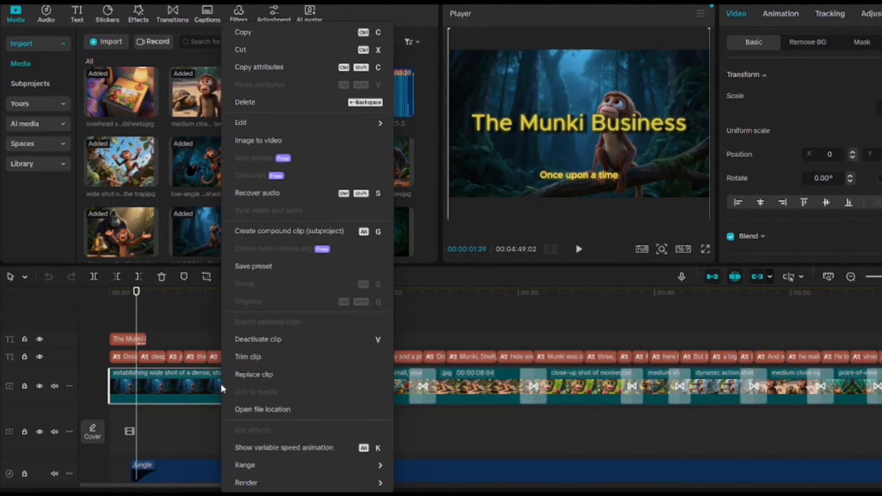
click(255, 139)
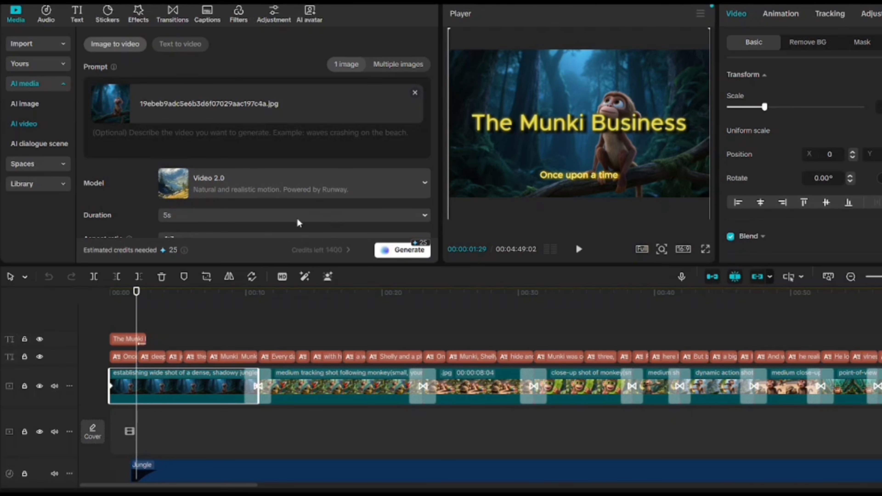
scroll(244, 185, down, 2)
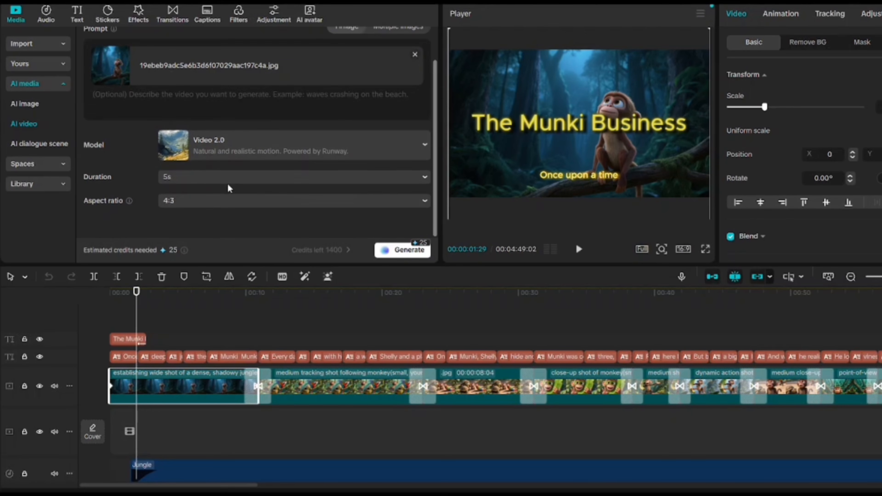
click(215, 178)
click(242, 218)
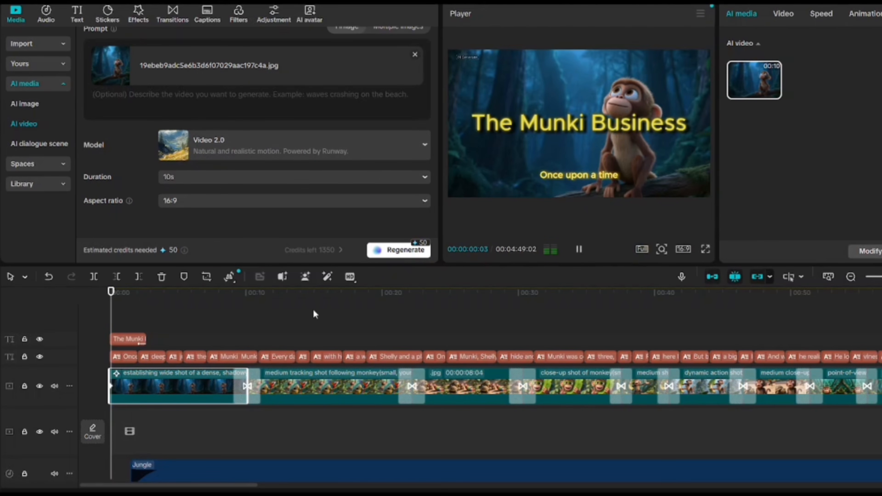
key(space)
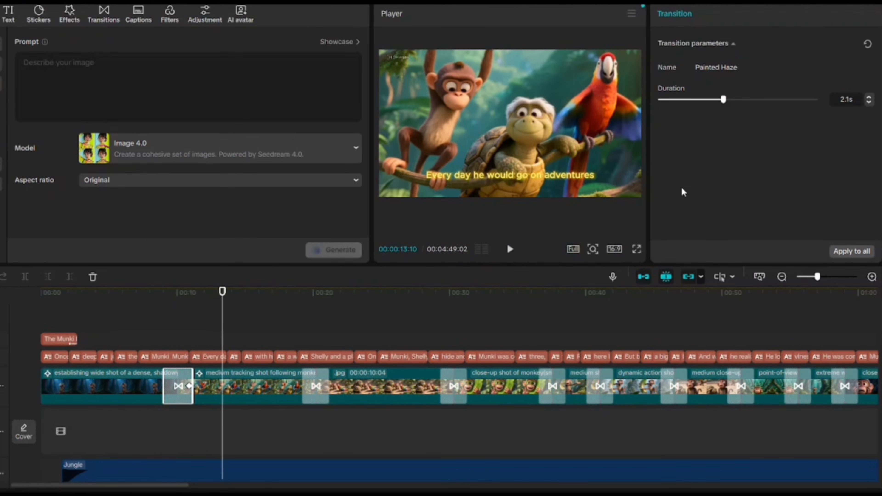
Step: Open the export settings, name the video "Munki Business" and set the Downloads folder as its destination
key(ctrl+e)
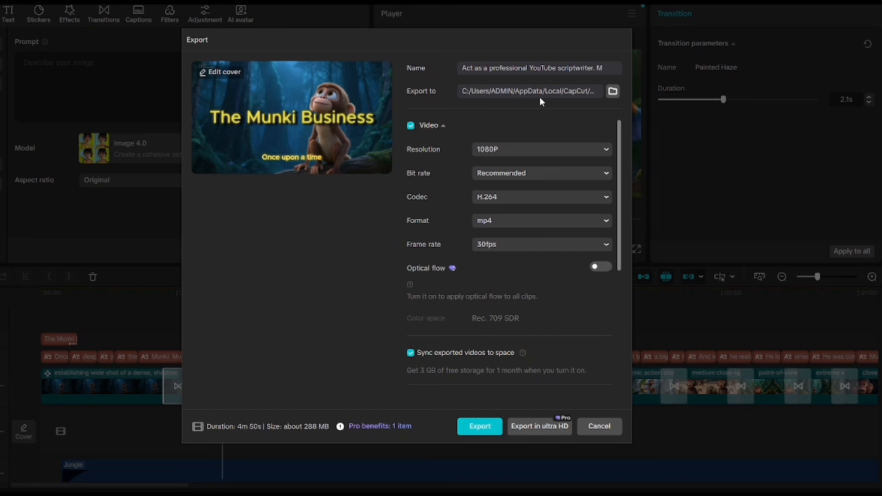
click(490, 99)
key(Return)
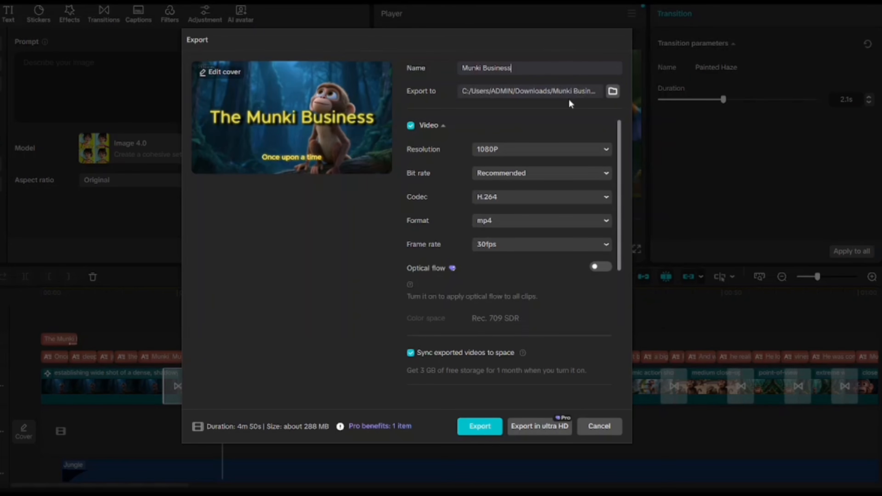